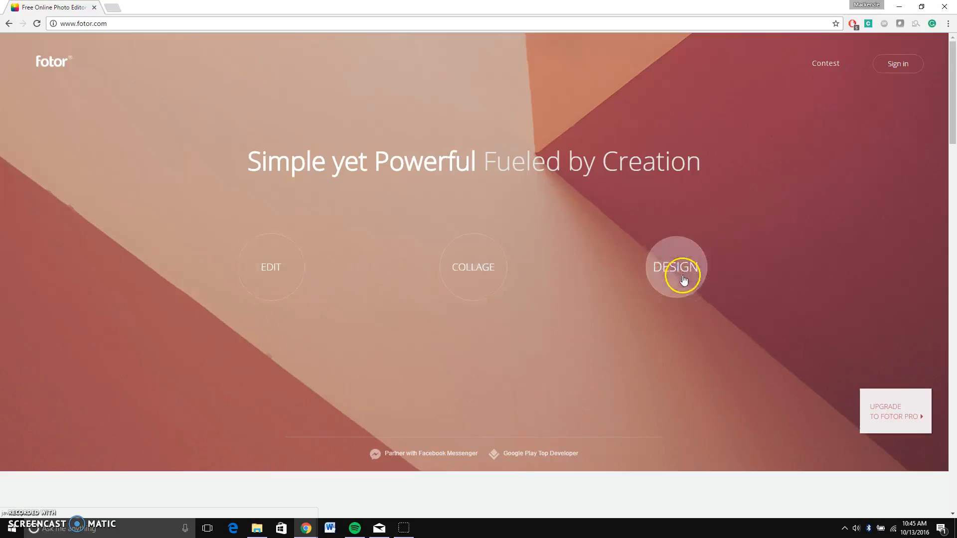
Step: Open the photo editor and remove the sample photo from the imported photos
click(277, 288)
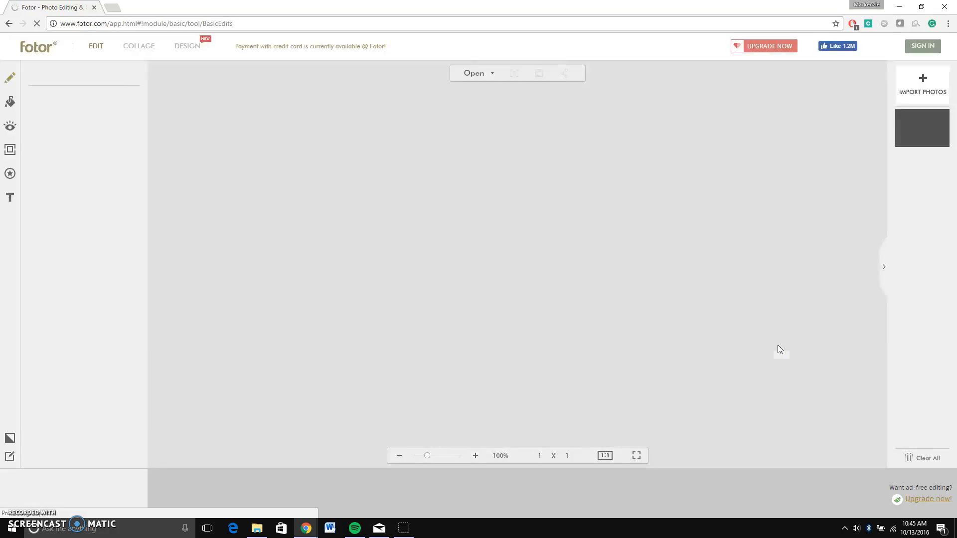
click(694, 278)
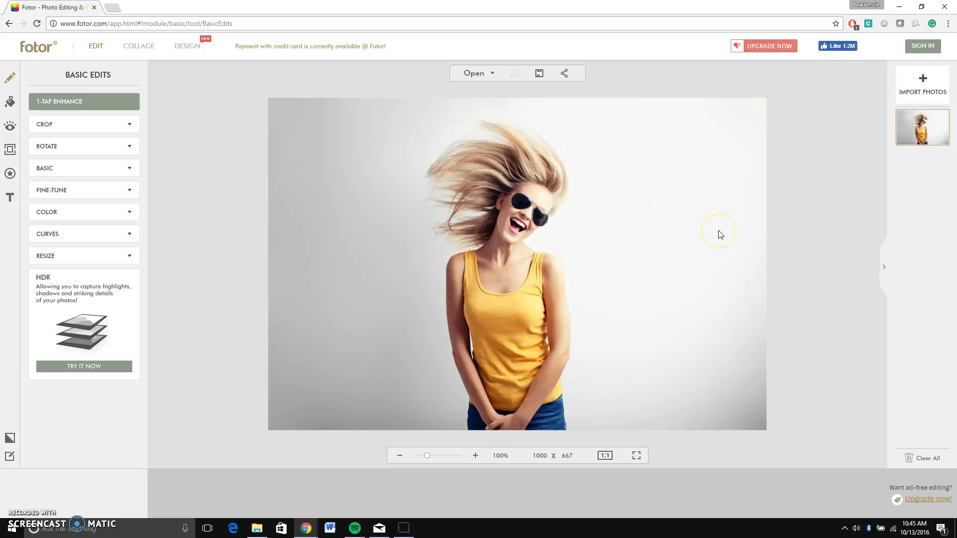
mouse_move(915, 128)
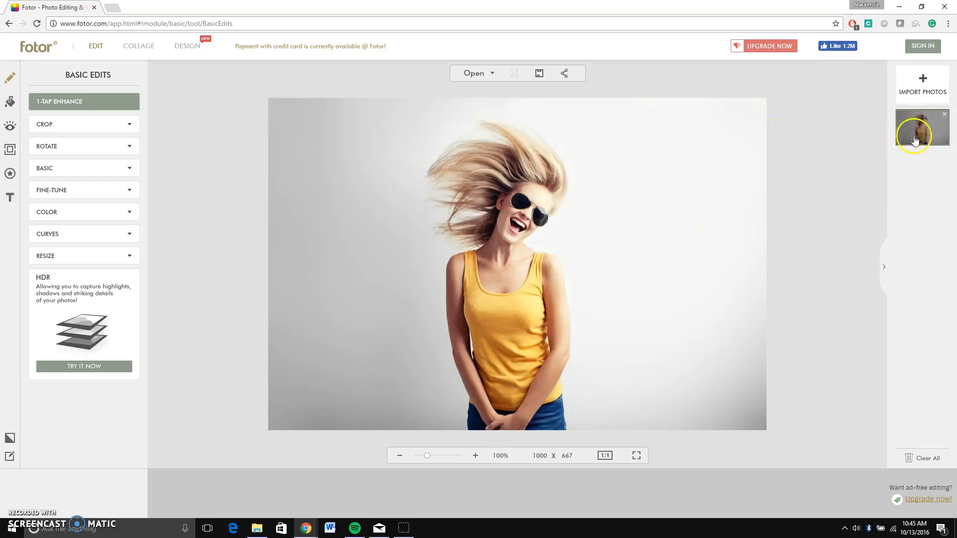
click(945, 117)
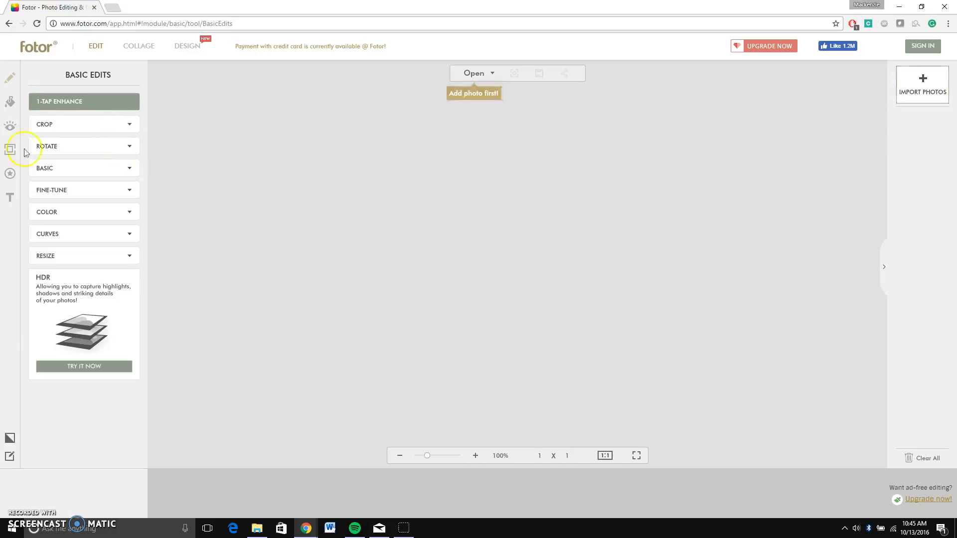
Step: Import the photo "day 15" from the 2016 (7th Semester) folder
click(501, 226)
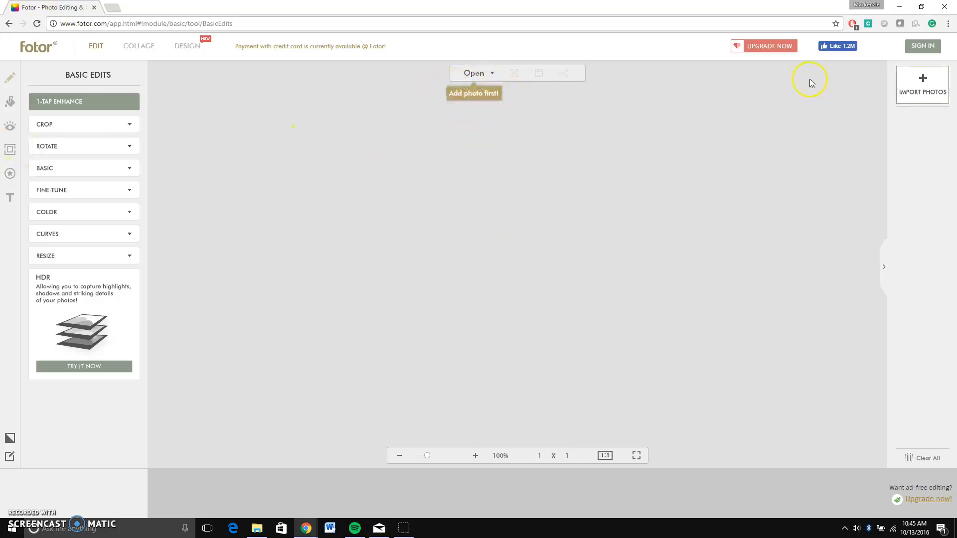
click(930, 97)
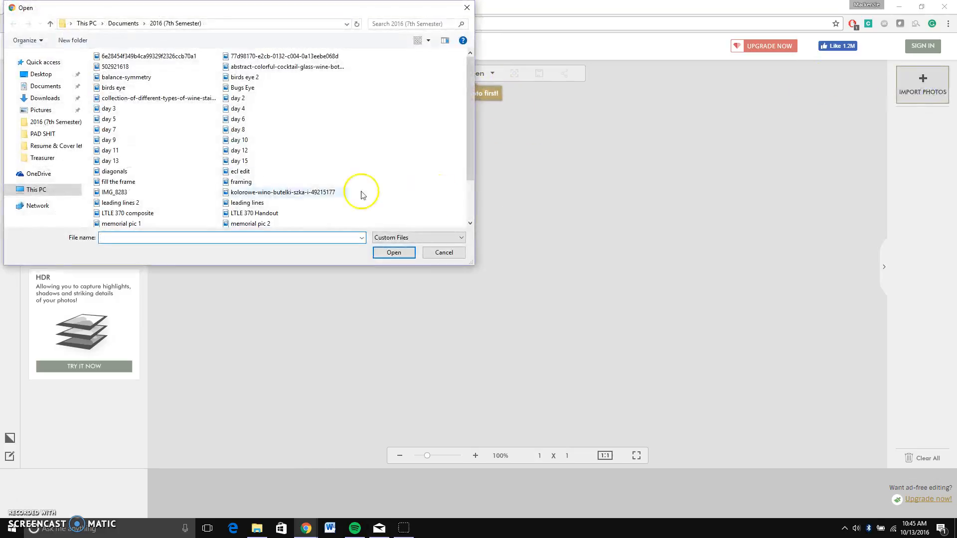
double_click(240, 161)
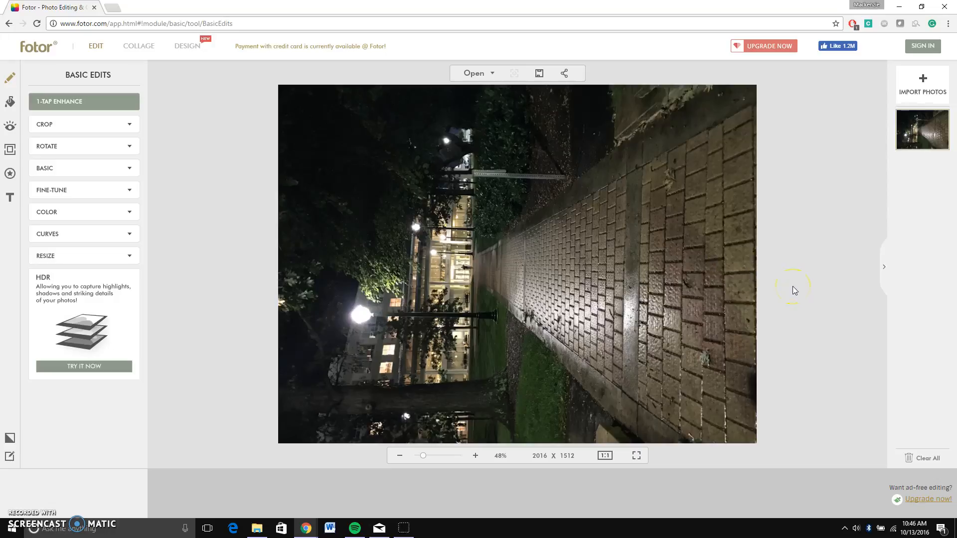
click(830, 195)
click(932, 82)
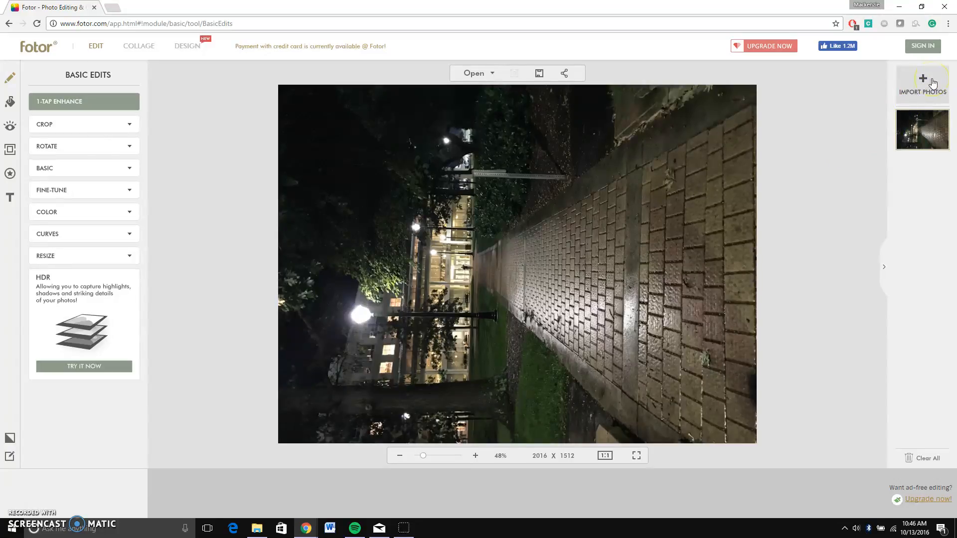
click(468, 75)
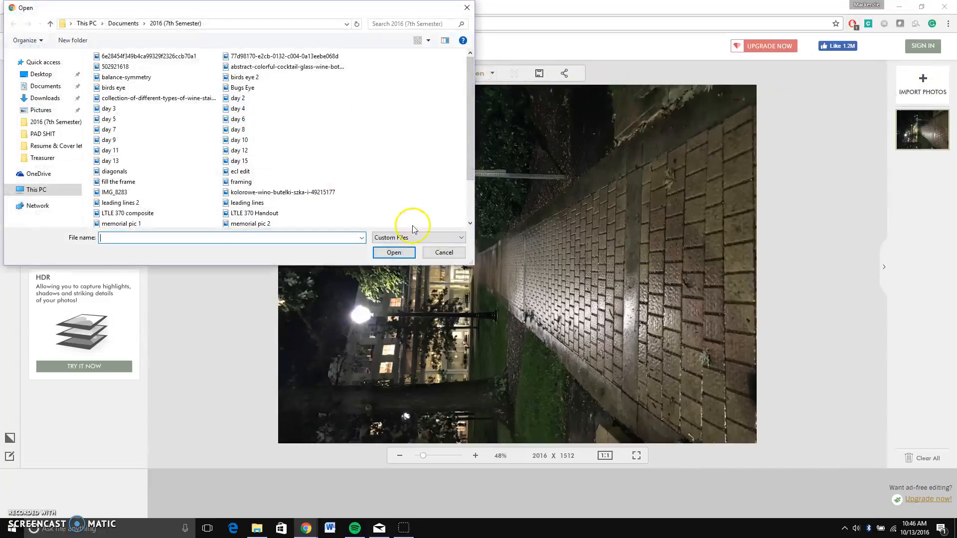
click(444, 252)
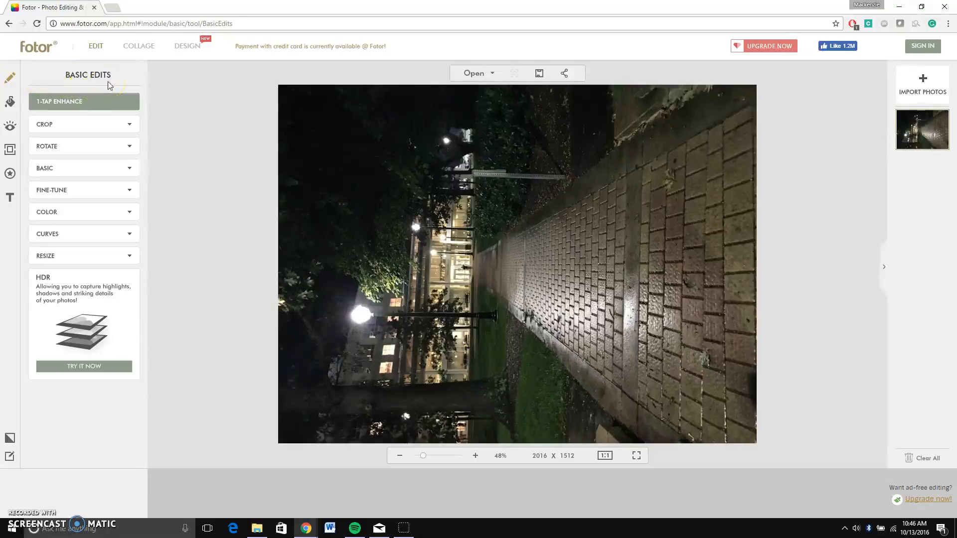
Step: Apply 1-Tap Enhance to the photo, undoing and redoing it to compare the effect
click(102, 106)
click(120, 106)
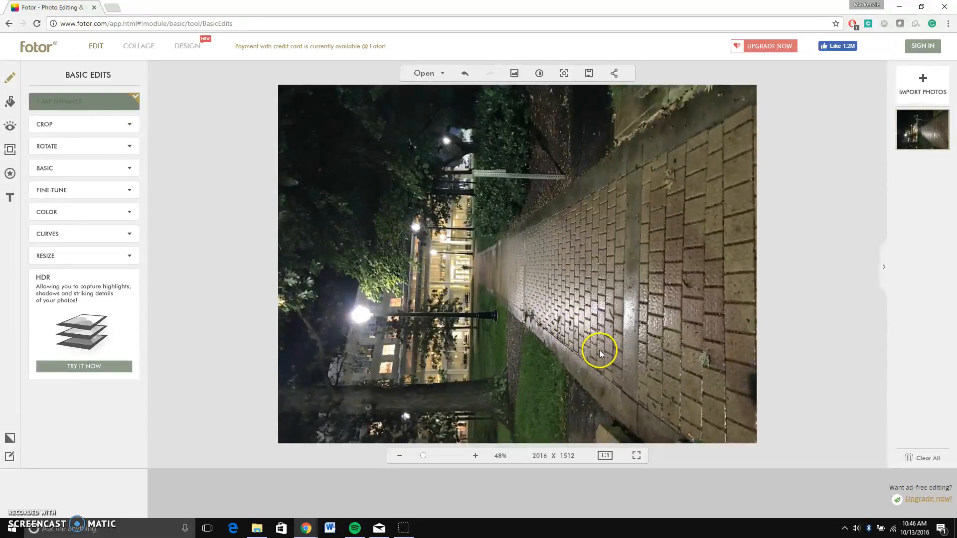
click(465, 73)
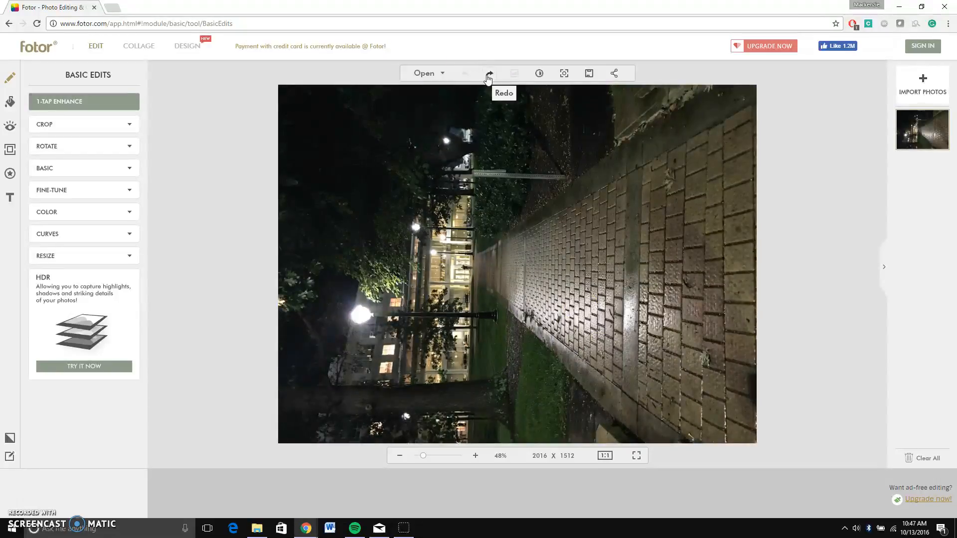
click(488, 76)
click(465, 74)
click(489, 75)
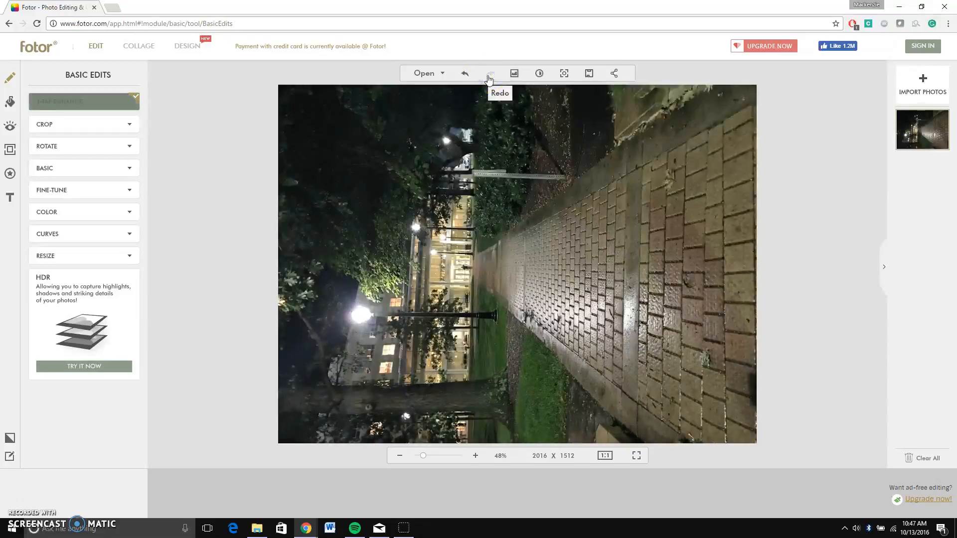
click(466, 76)
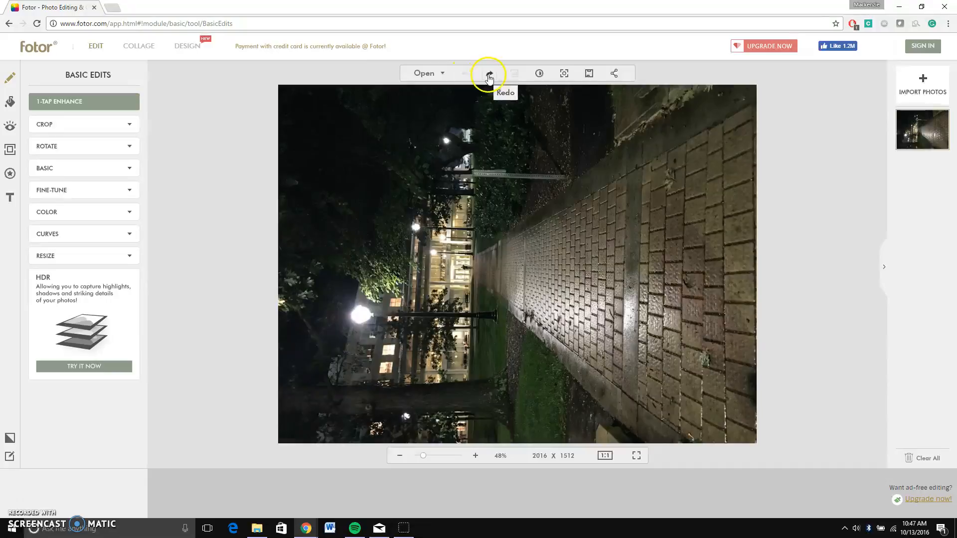
click(489, 76)
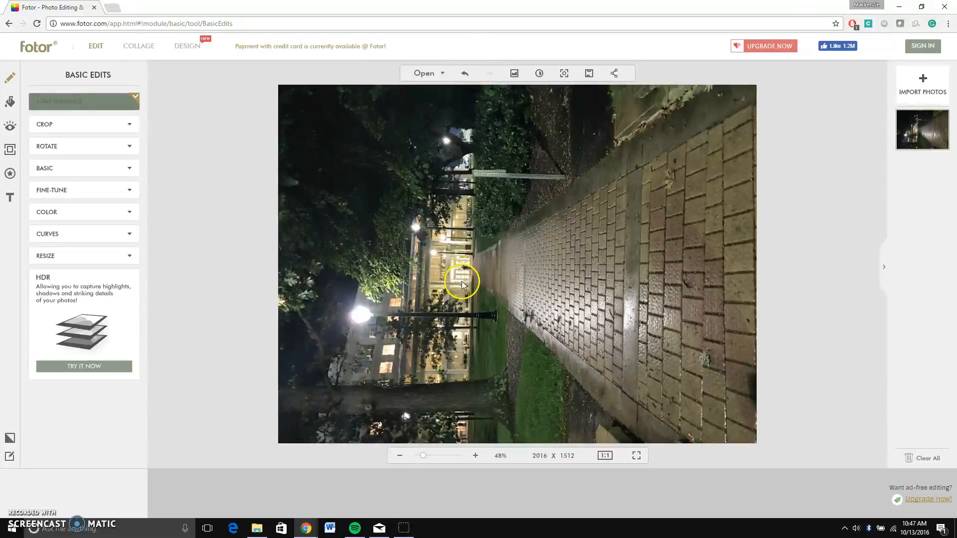
Step: Revert the enhanced photo to its original and undo that reversion
click(515, 73)
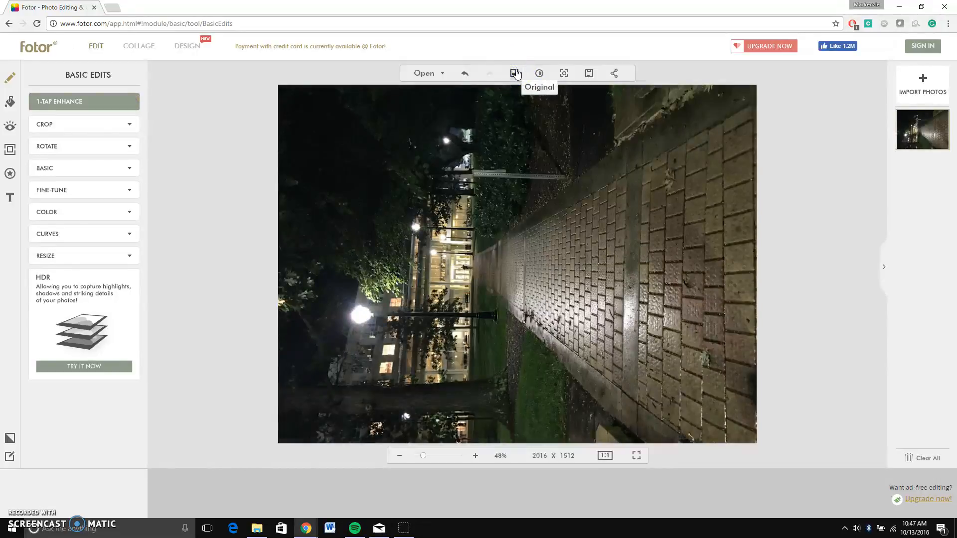
click(465, 75)
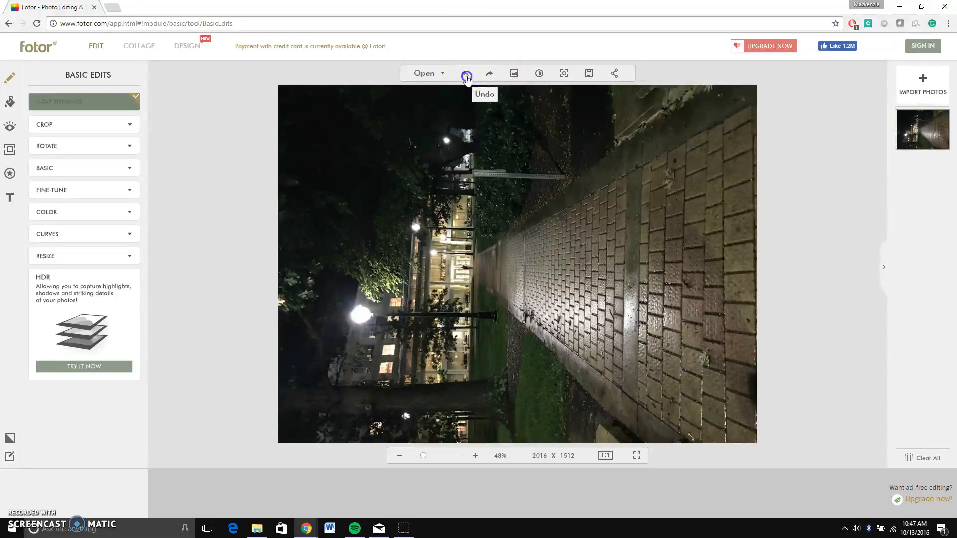
click(441, 148)
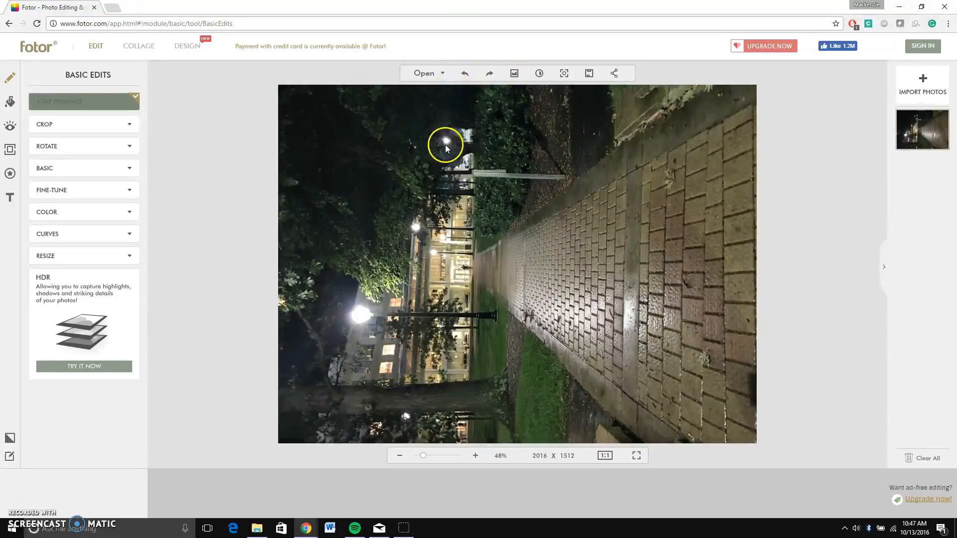
Step: Compare the enhanced photo with the original and undo the 1-Tap Enhance
click(539, 76)
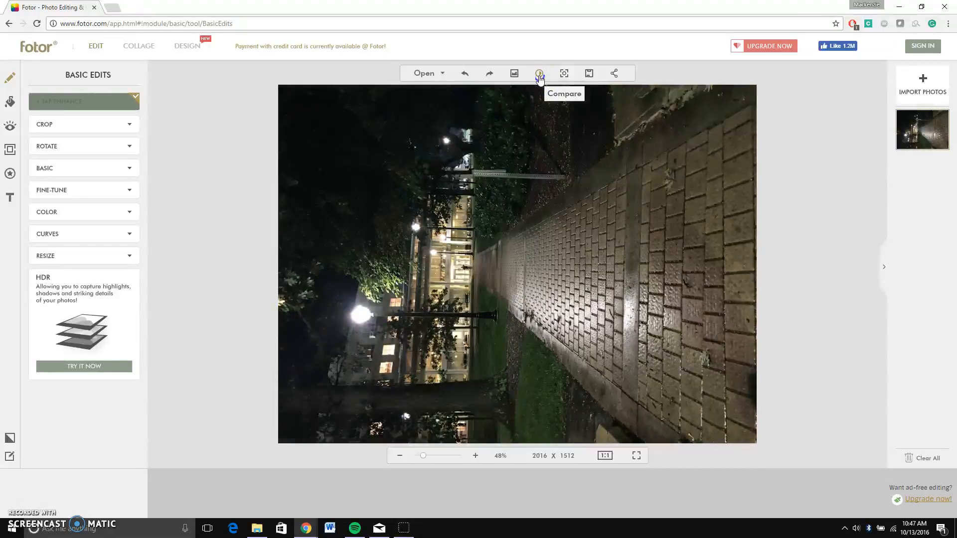
click(540, 76)
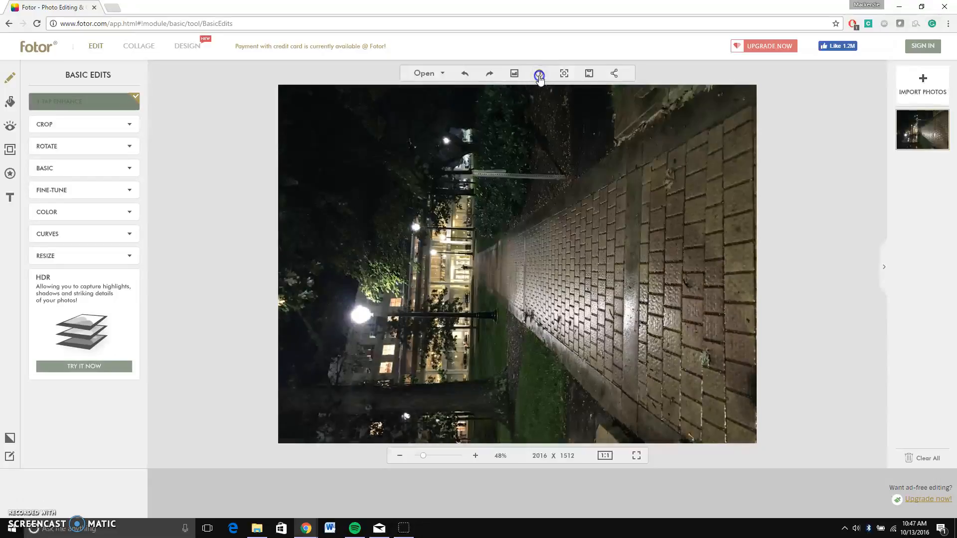
click(540, 76)
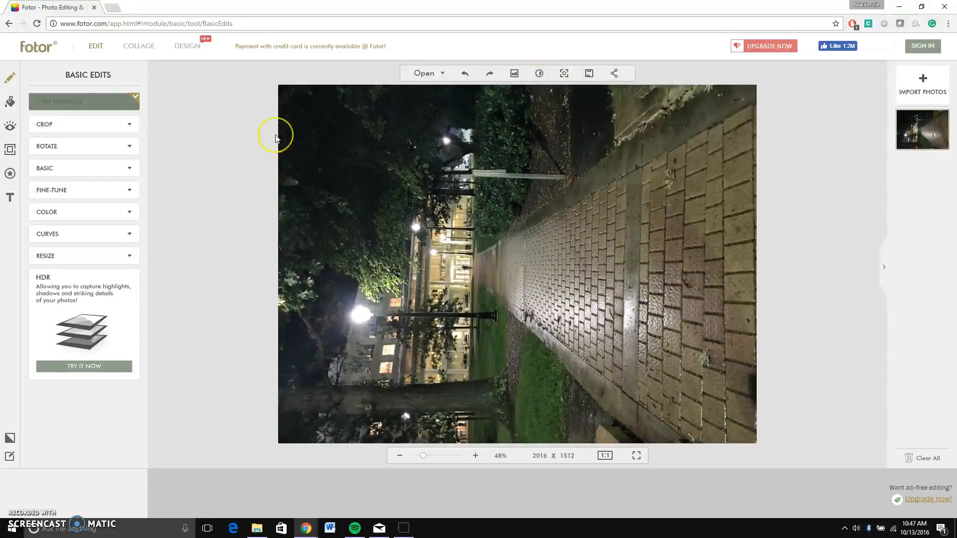
click(465, 75)
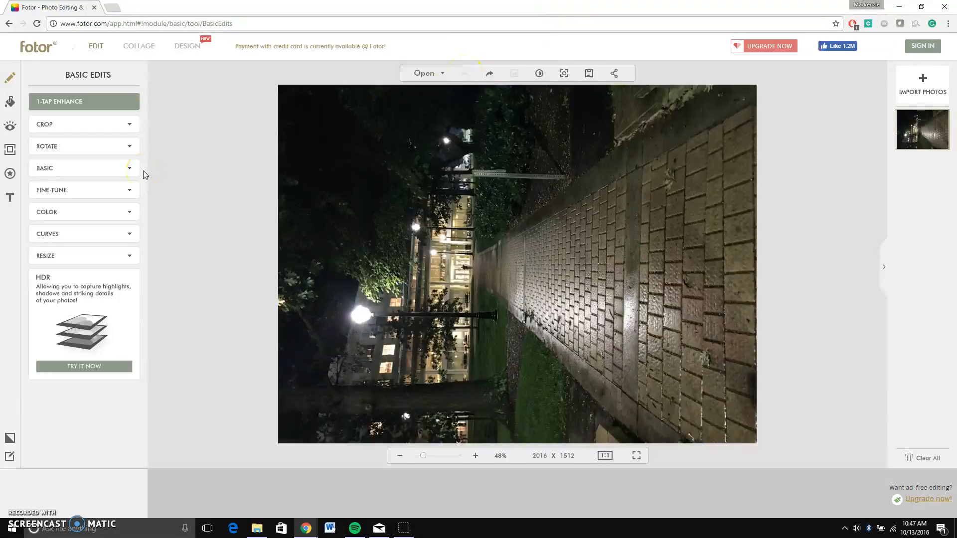
Step: Rotate the photo 90 degrees clockwise so the walkway scene stands upright
click(125, 154)
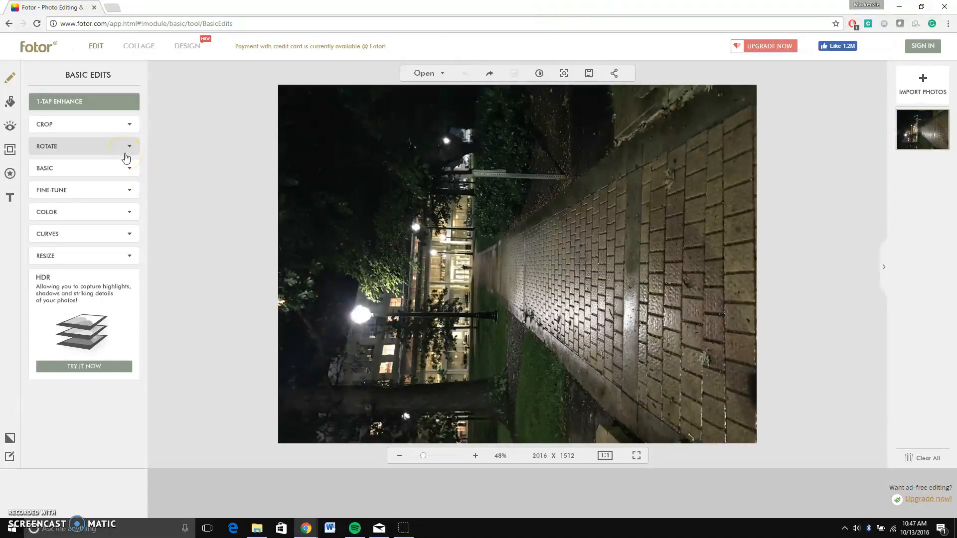
click(109, 147)
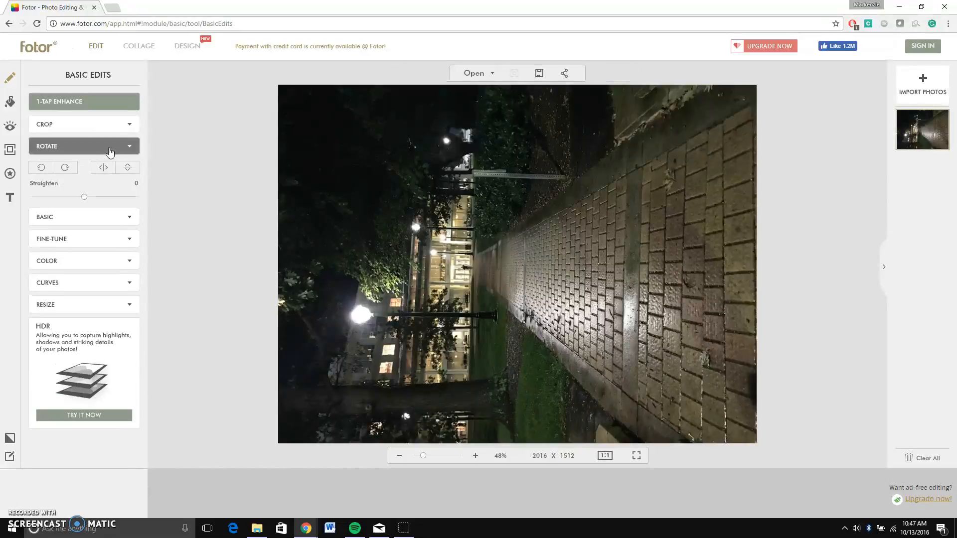
click(70, 169)
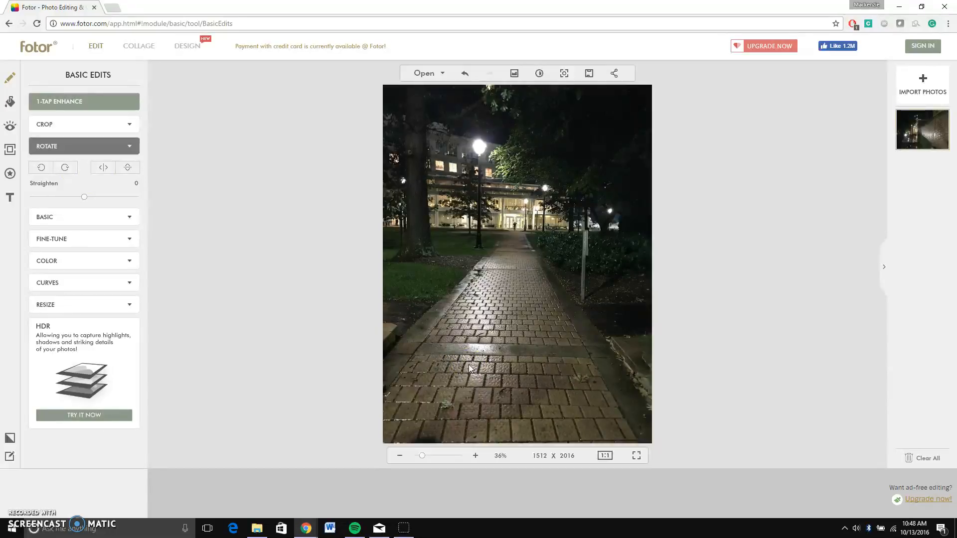
Step: Straighten the photo by -1
click(84, 198)
drag(84, 198, 83, 199)
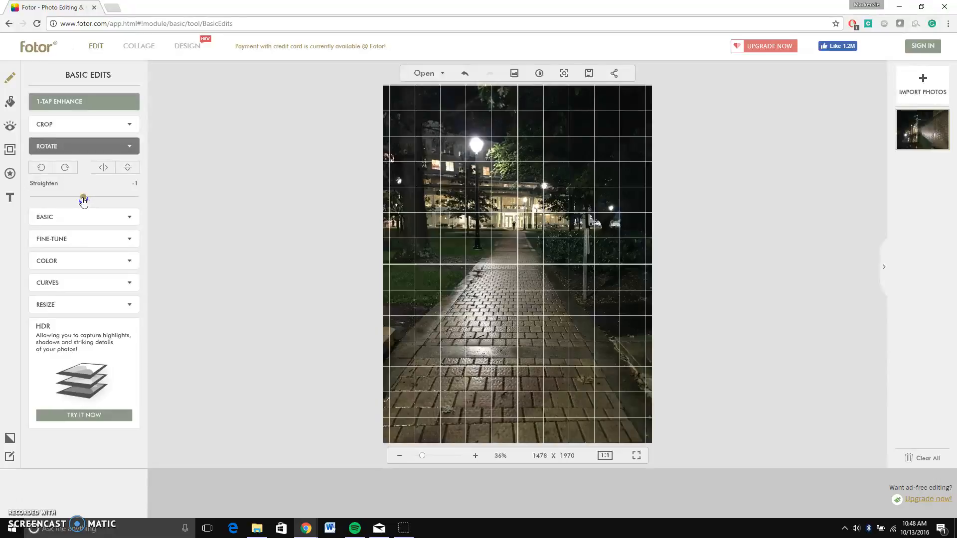
drag(83, 201, 83, 201)
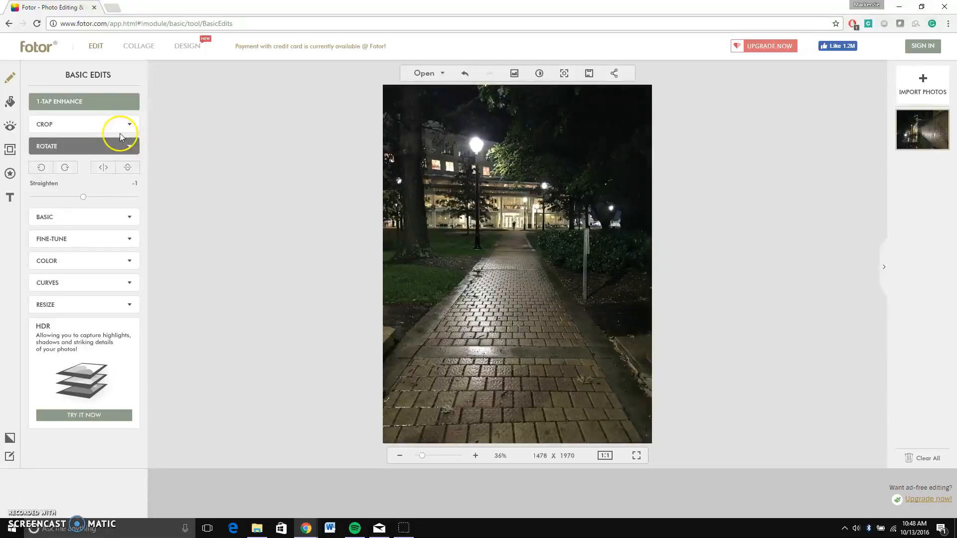
Step: Crop the photo freeform to about 1477 × 1497 pixels, keeping its full width and cutting away the lower brick paving
click(102, 131)
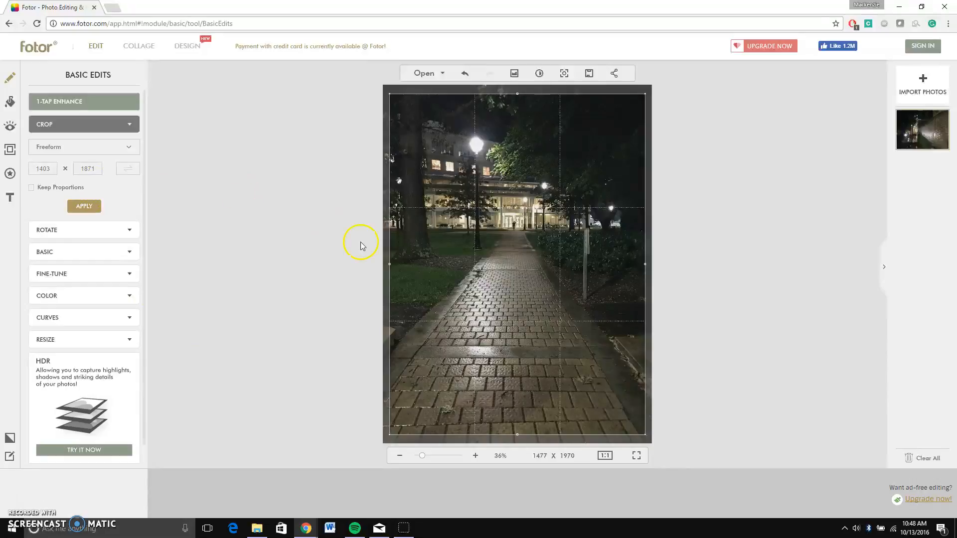
drag(508, 203, 502, 194)
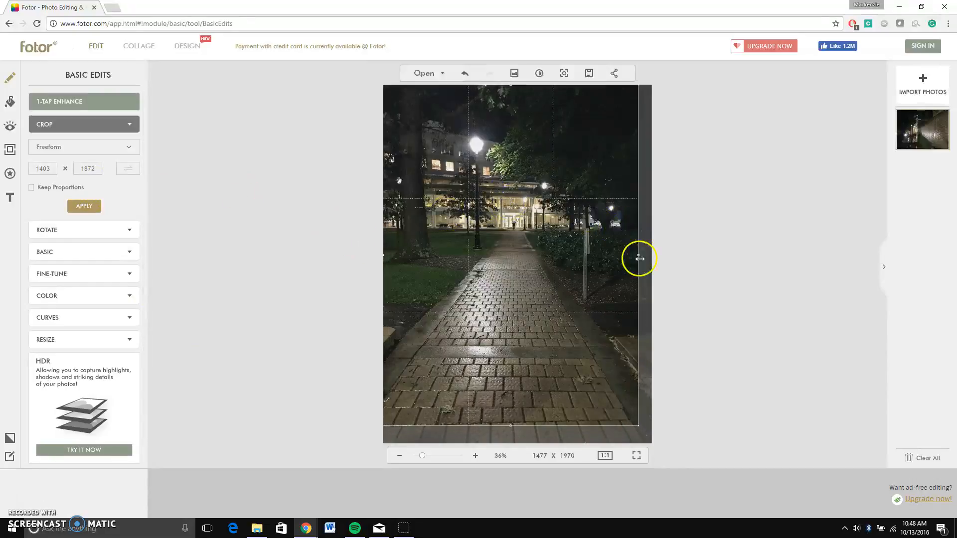
drag(640, 255, 666, 254)
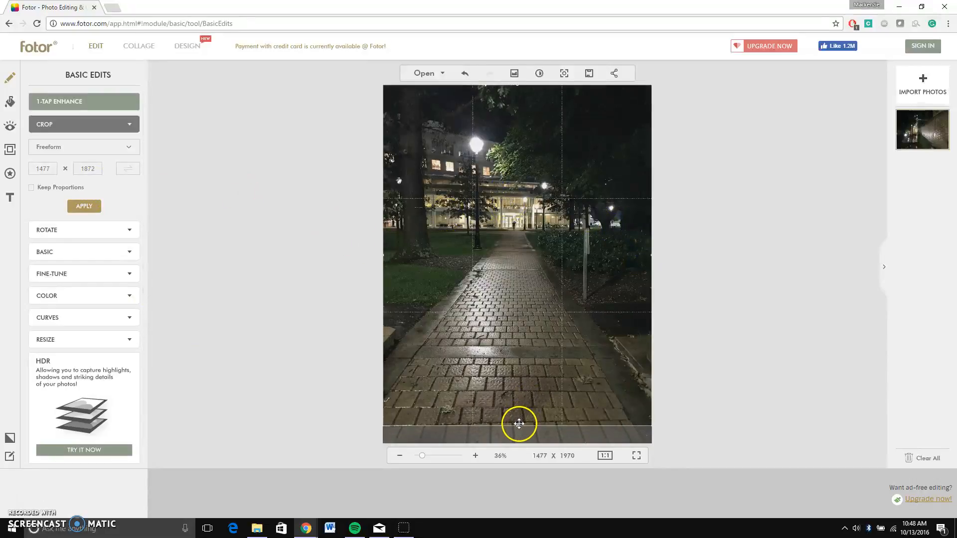
drag(518, 426, 519, 358)
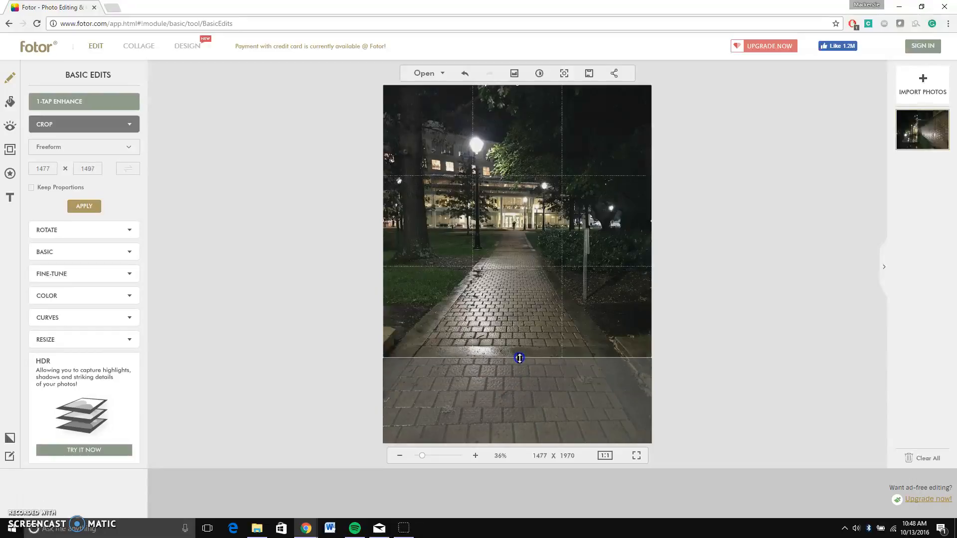
click(84, 209)
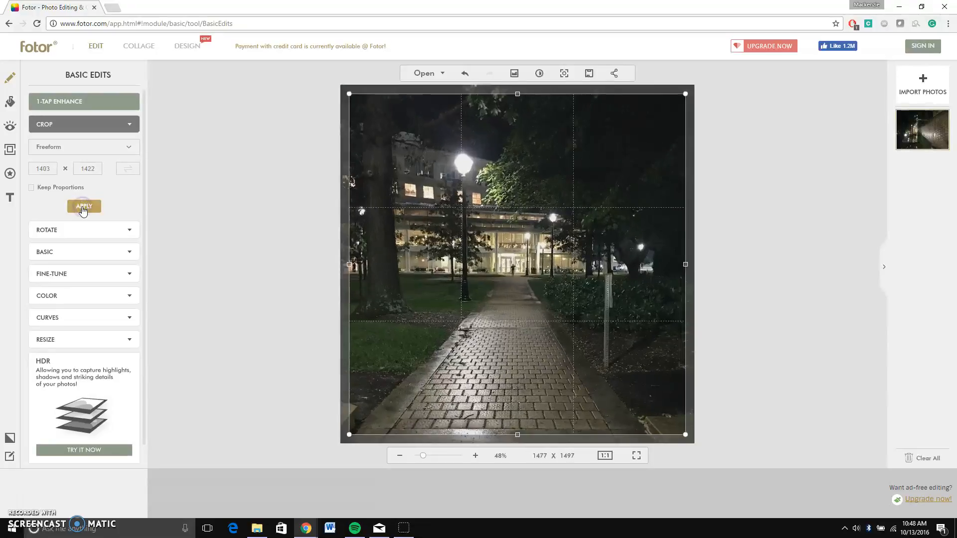
Step: Lower the photo's brightness to -9
click(118, 230)
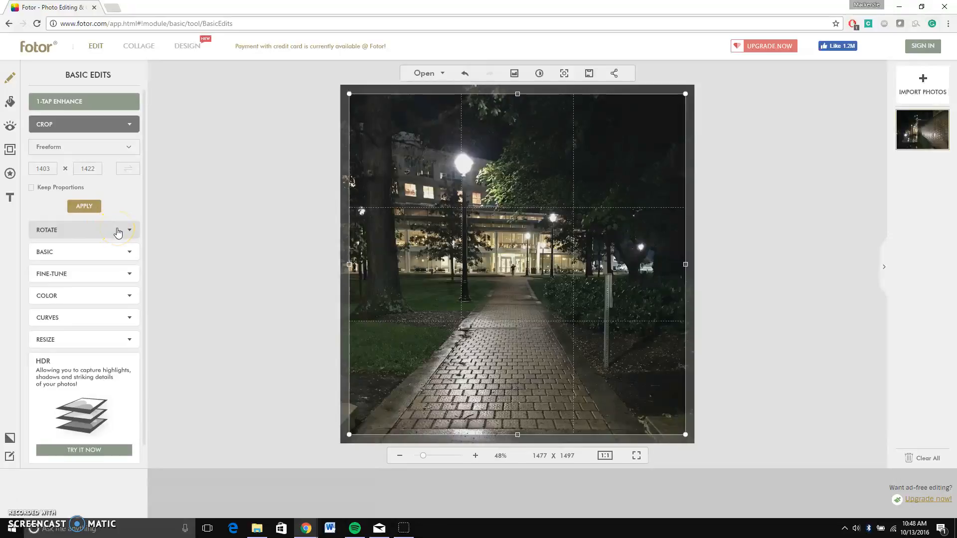
click(89, 250)
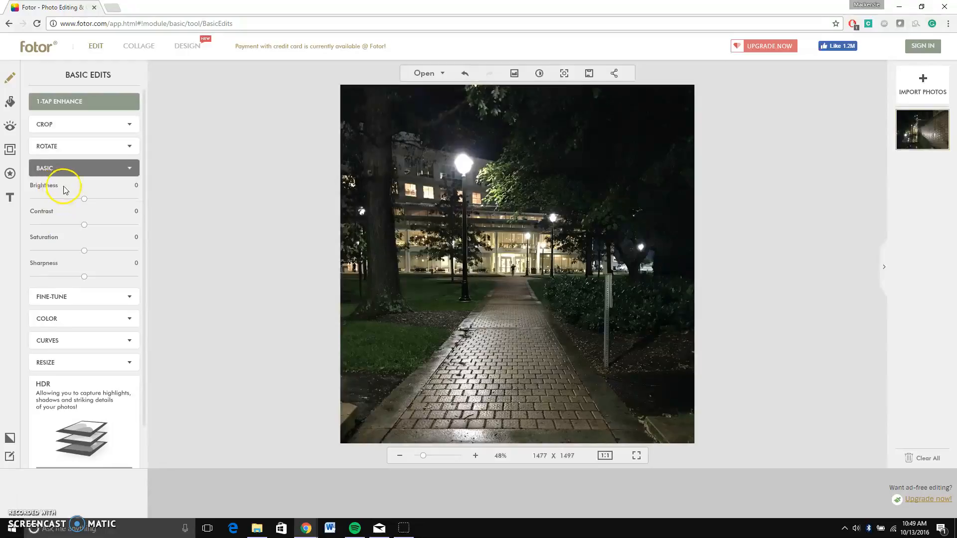
mouse_move(83, 199)
mouse_down()
mouse_move(130, 192)
mouse_move(156, 203)
mouse_move(25, 201)
mouse_move(83, 204)
mouse_up()
mouse_move(84, 200)
mouse_down()
mouse_move(145, 208)
mouse_move(22, 198)
mouse_move(81, 204)
mouse_up()
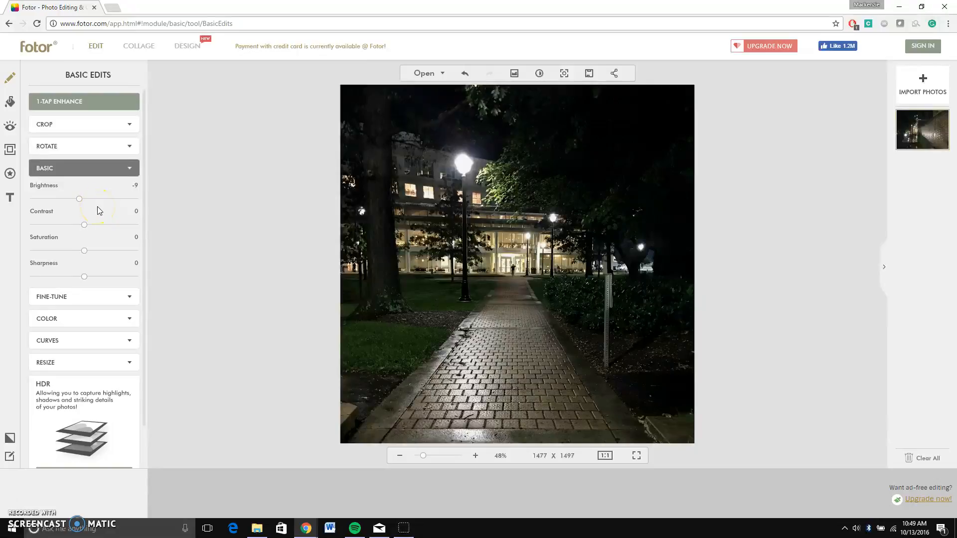
Step: Set the photo's contrast to 14
click(108, 223)
click(85, 224)
drag(85, 225, 142, 232)
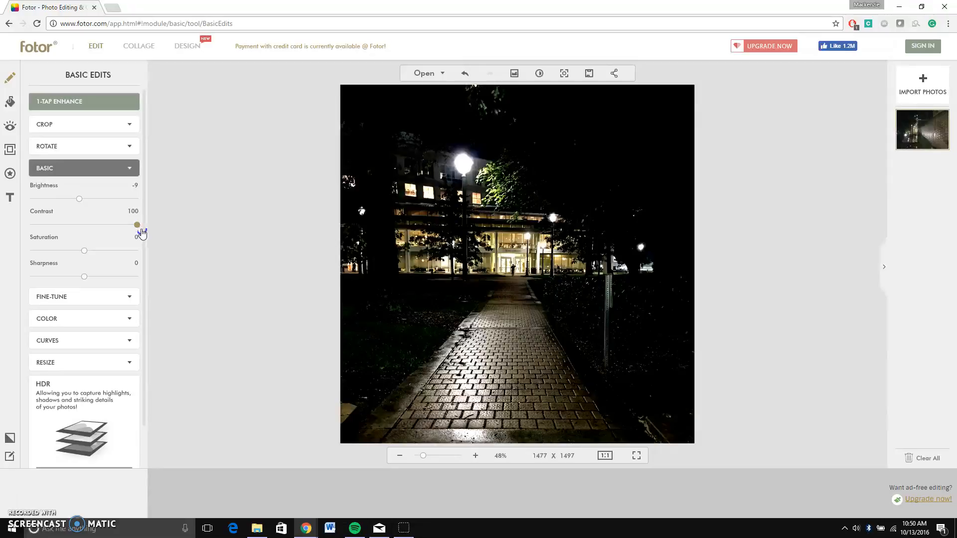
drag(141, 232, 83, 227)
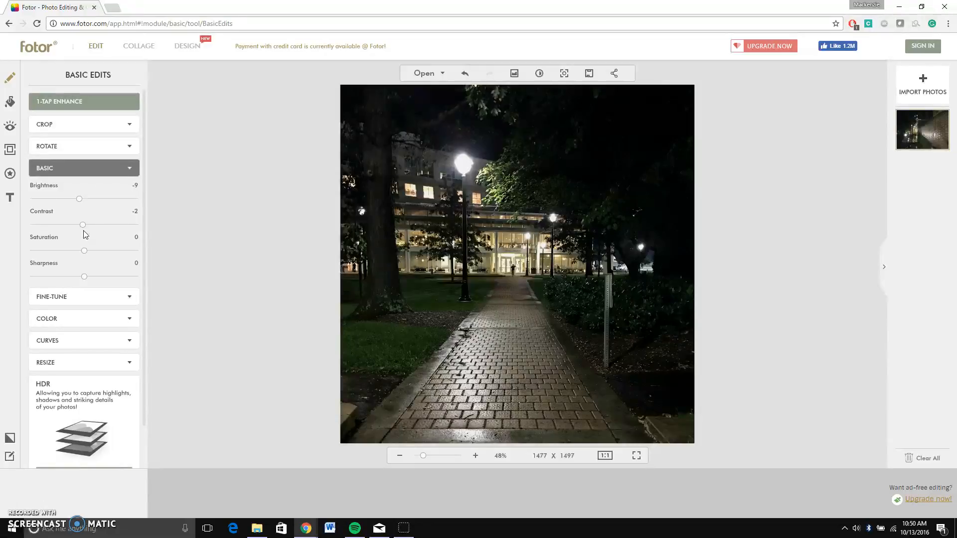
mouse_move(83, 224)
mouse_down()
mouse_move(19, 228)
mouse_move(170, 226)
mouse_move(83, 228)
mouse_move(93, 227)
mouse_up()
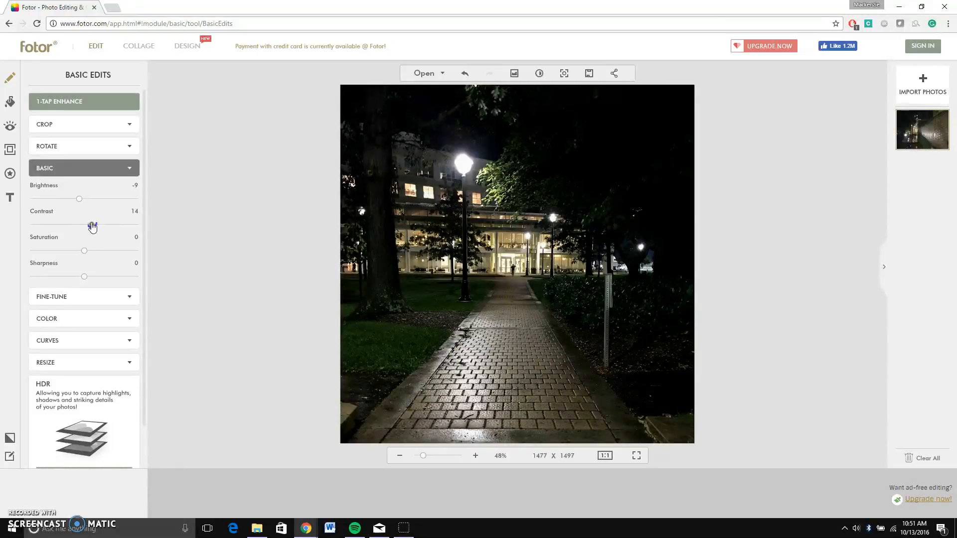
click(92, 226)
Step: Try fully desaturating the photo, restore the saturation to about neutral, and nudge the sharpness slightly
click(87, 250)
click(85, 251)
drag(84, 253, 19, 251)
drag(58, 251, 83, 251)
click(84, 276)
mouse_move(85, 280)
mouse_down()
mouse_move(148, 280)
mouse_move(25, 280)
mouse_move(86, 281)
mouse_up()
Step: Set the photo's fine-tune exposure to 14
click(90, 300)
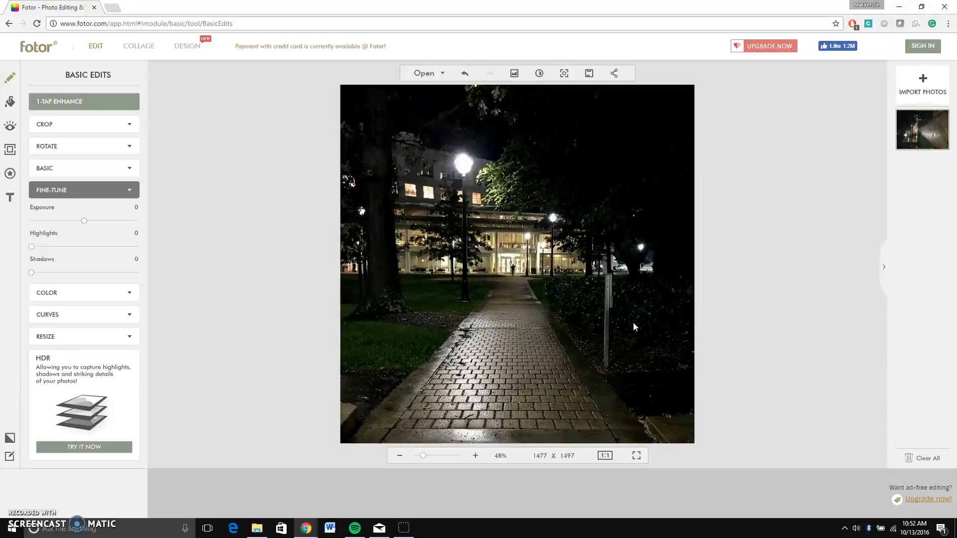
click(444, 292)
click(84, 222)
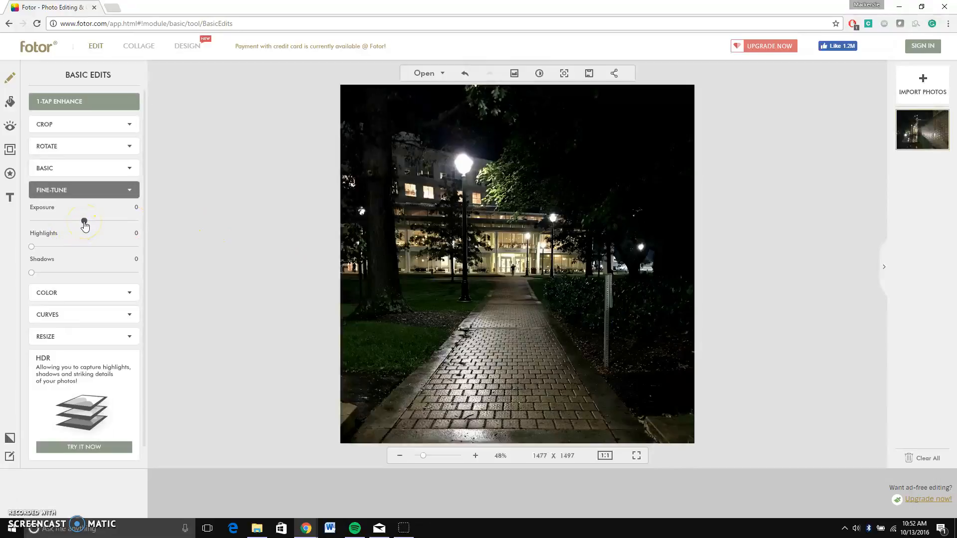
drag(84, 224, 19, 223)
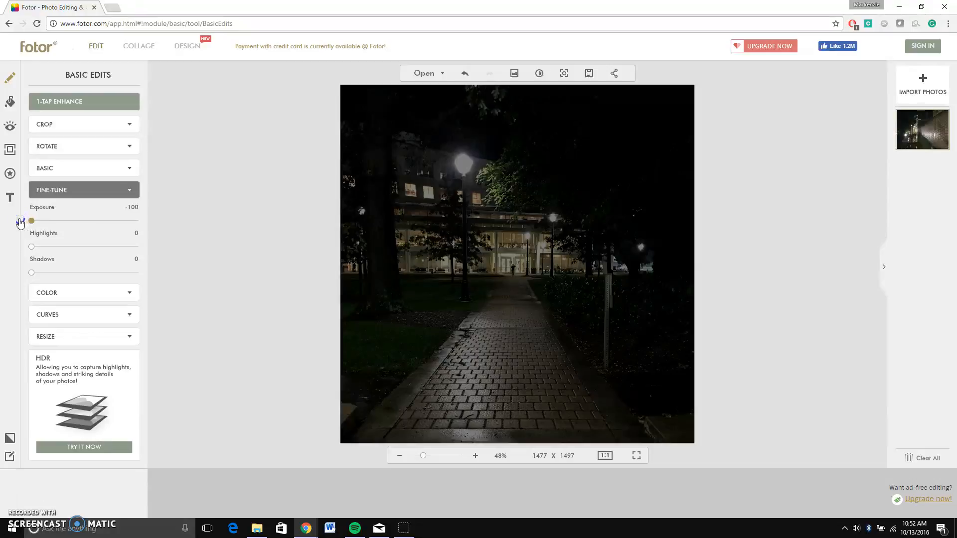
drag(19, 223, 92, 226)
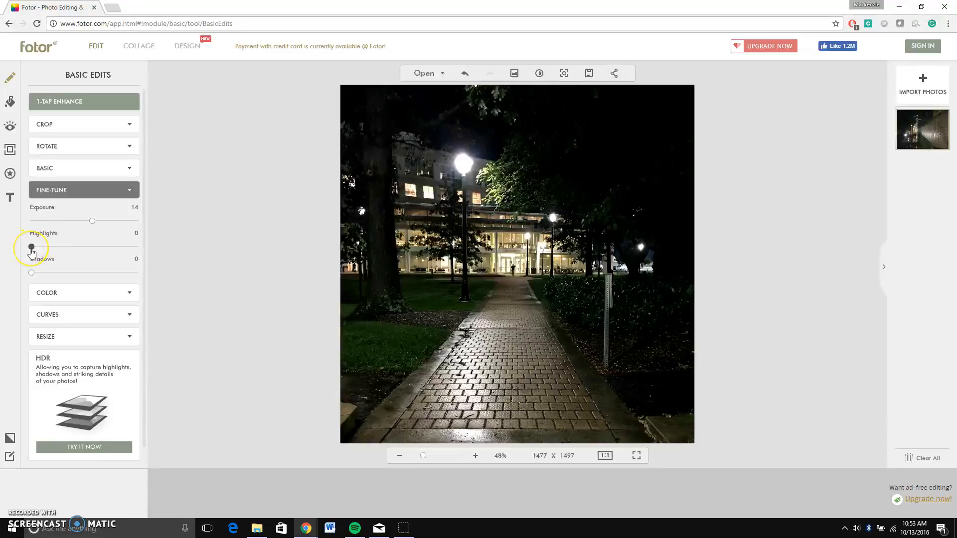
Step: Fine-tune the photo with highlights at 6 and shadows at 35
drag(31, 248, 183, 254)
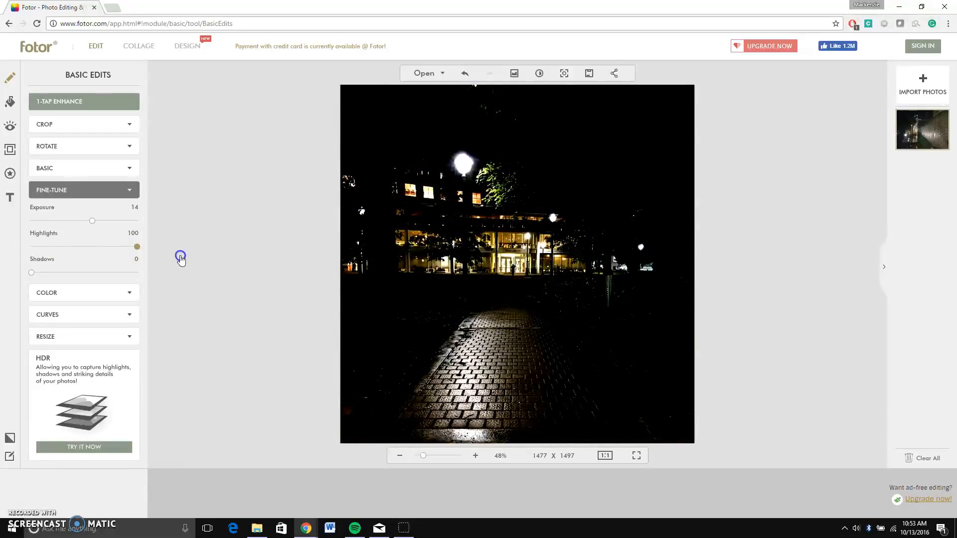
drag(136, 247, 39, 249)
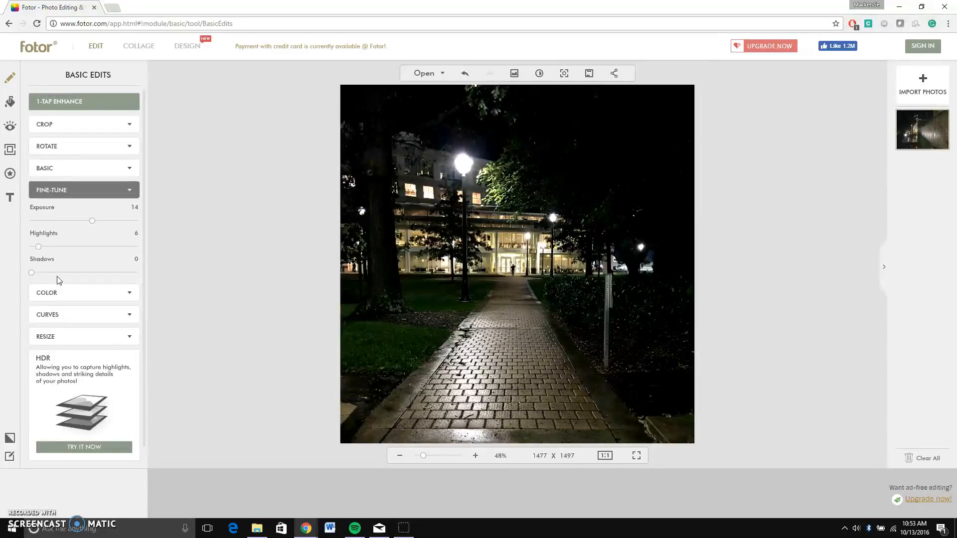
drag(32, 273, 69, 272)
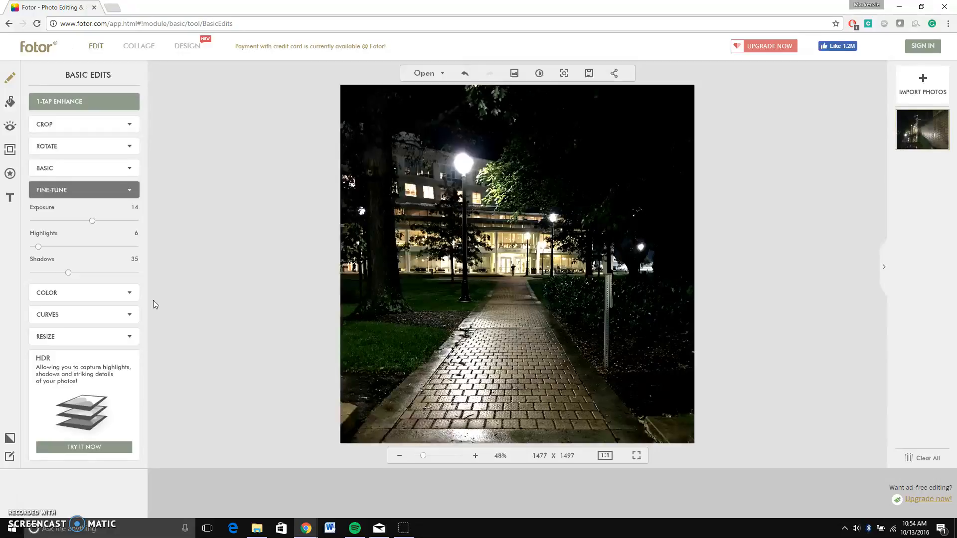
Step: Turn the photo black and white by lowering its saturation to -100
click(89, 174)
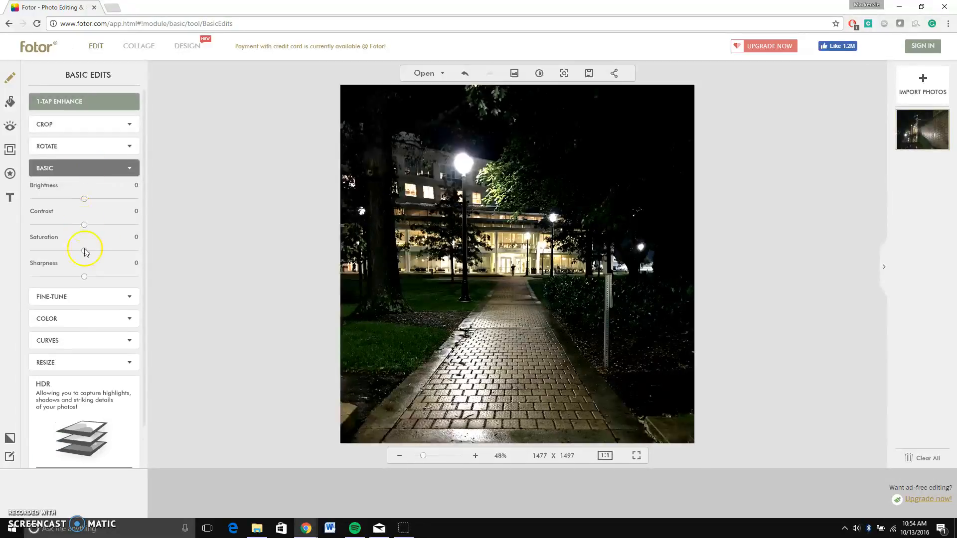
drag(85, 255, 14, 256)
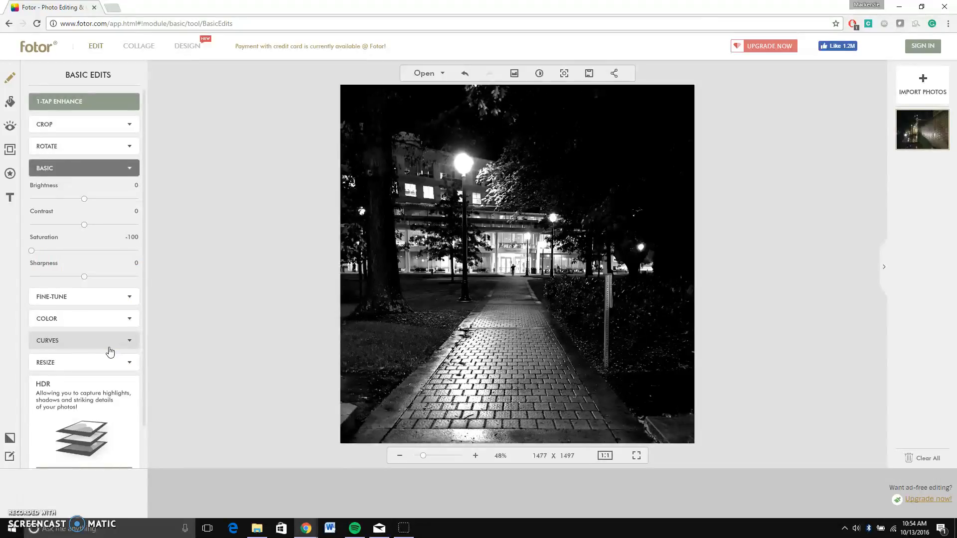
Step: Look at the sharing options for the edited photo and close them
click(614, 76)
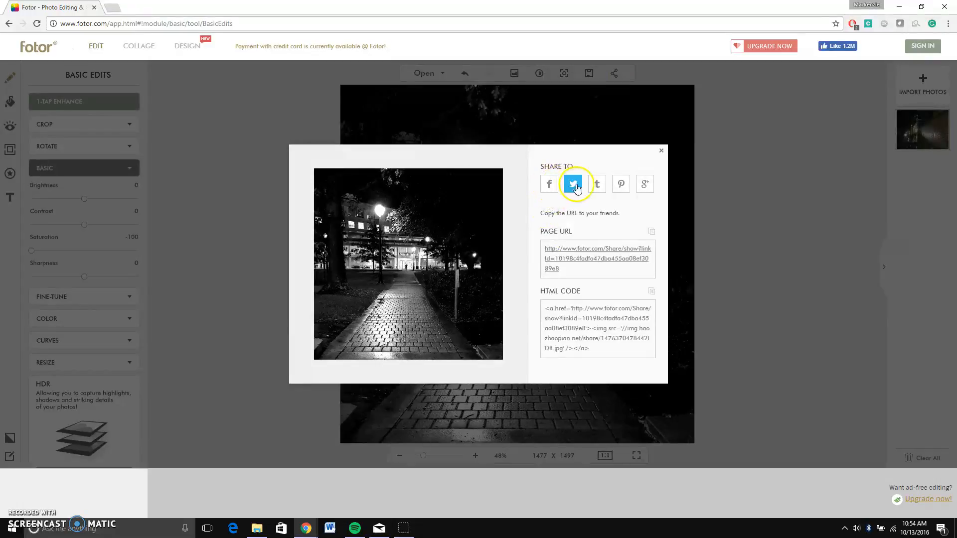
click(661, 151)
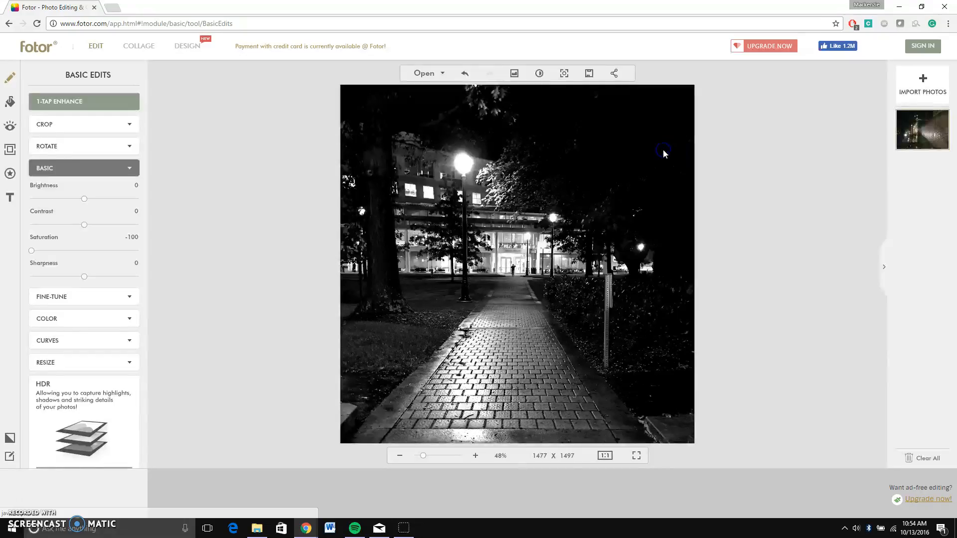
Step: Save the photo to the computer as "ecl edit final" in .jpg format at High quality, in the 2016 (7th Semester) folder
click(589, 73)
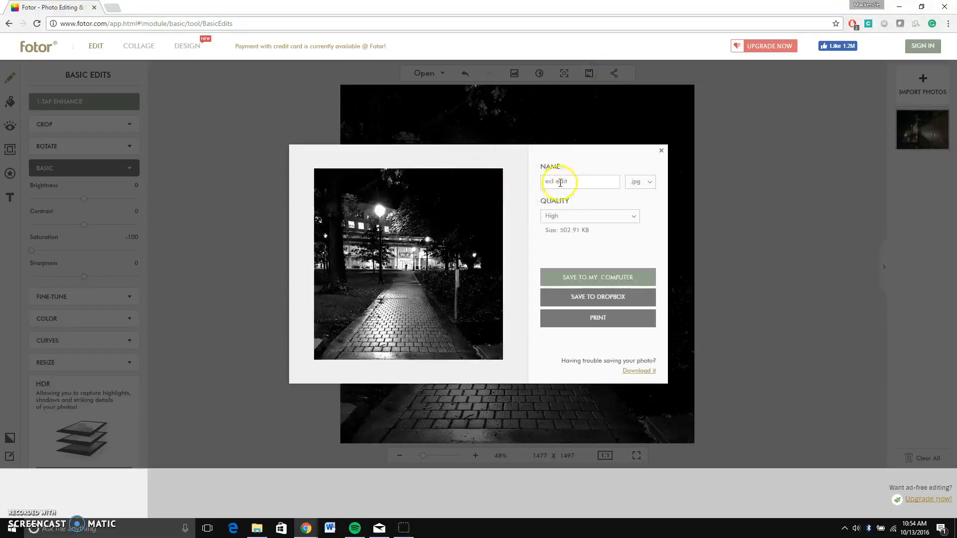
click(579, 184)
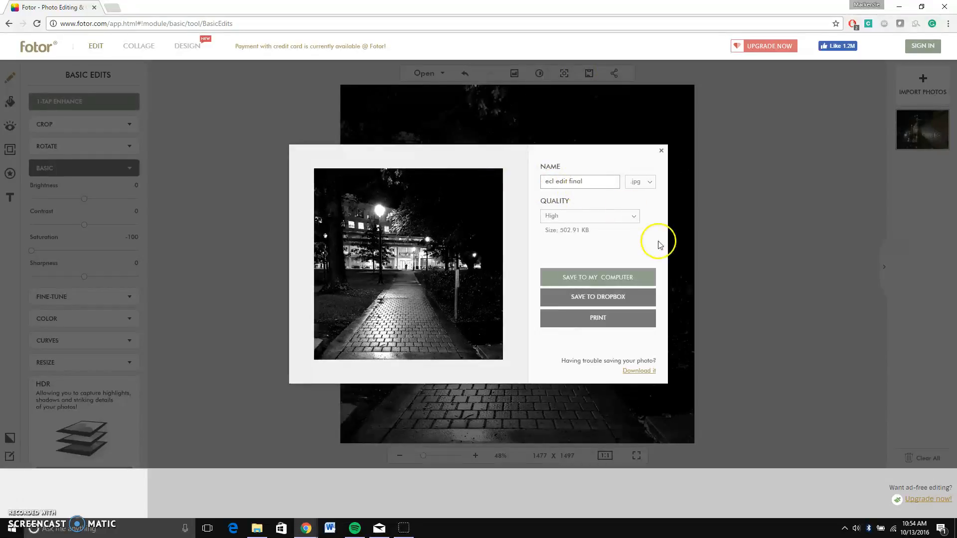
click(604, 218)
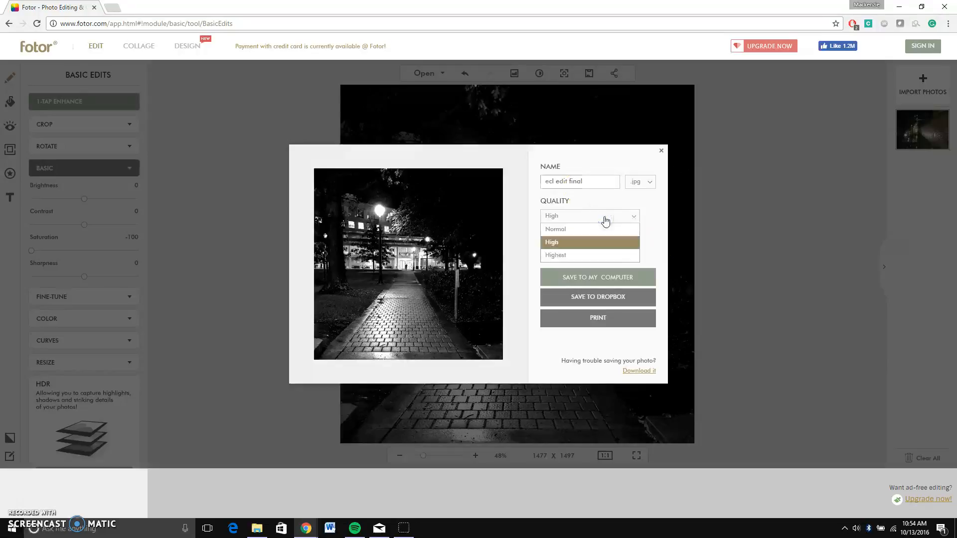
click(561, 242)
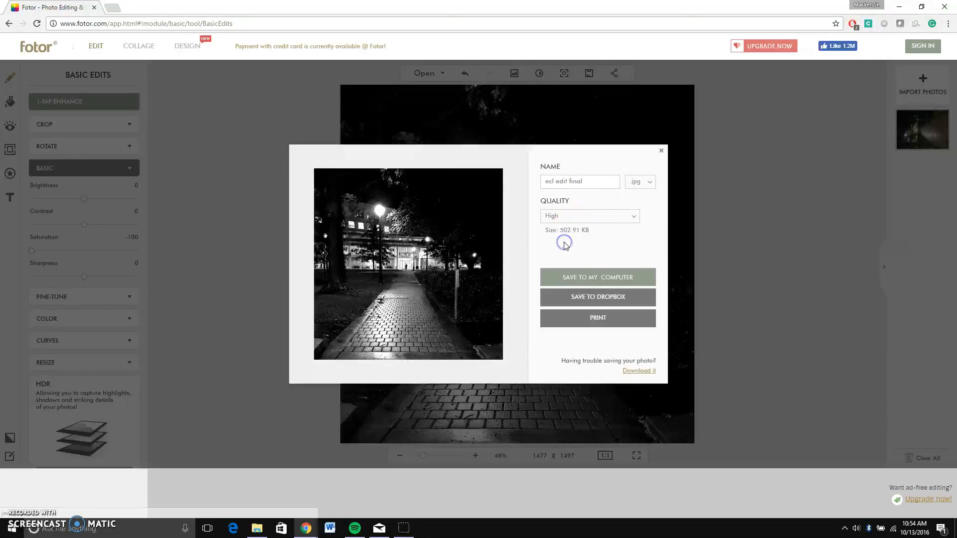
click(580, 277)
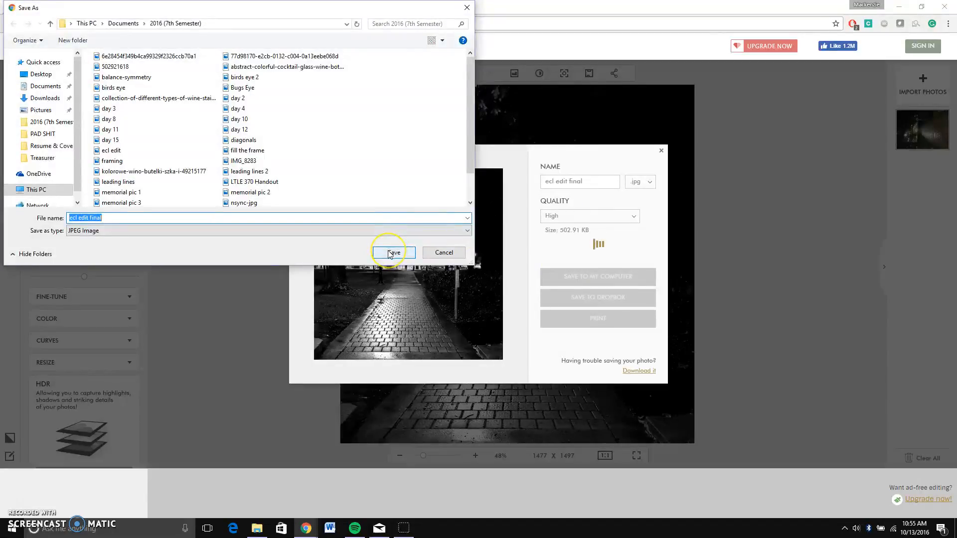
click(391, 253)
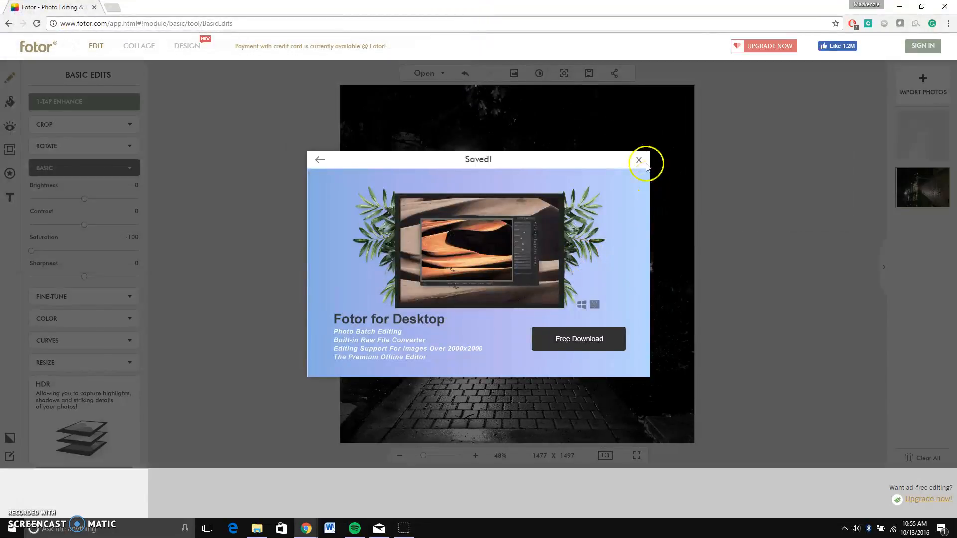
click(639, 162)
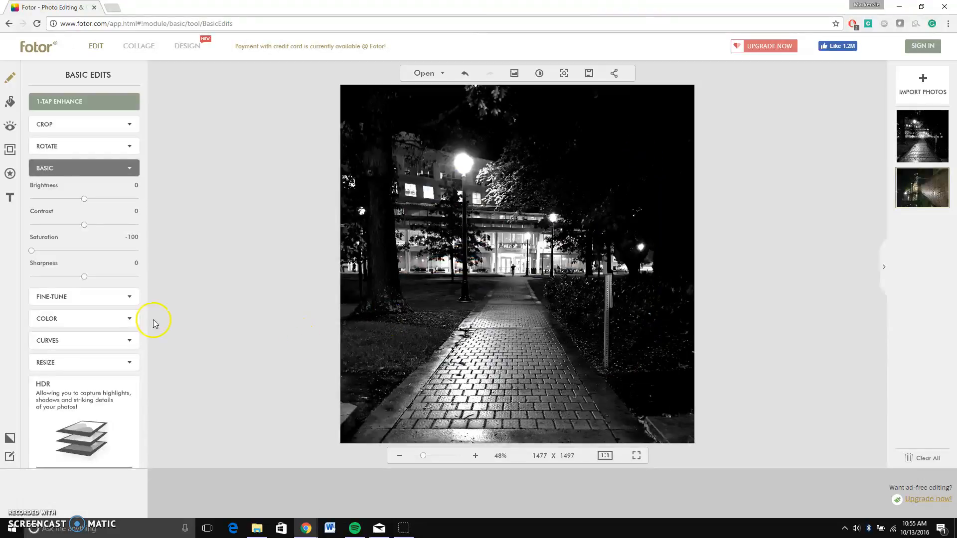
Step: Add a point in the upper part of the RGB curve and bend it slightly downward to darken the photo
click(82, 340)
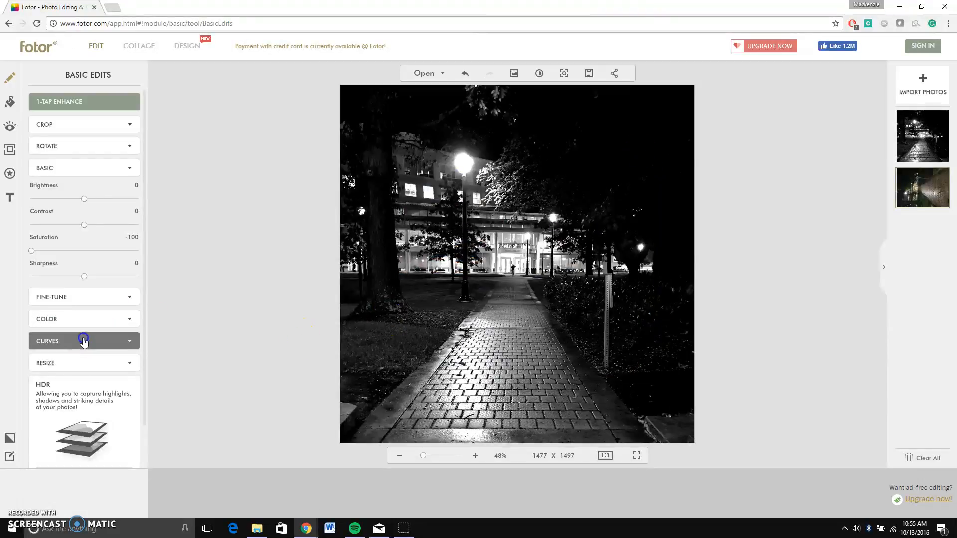
drag(94, 322, 115, 302)
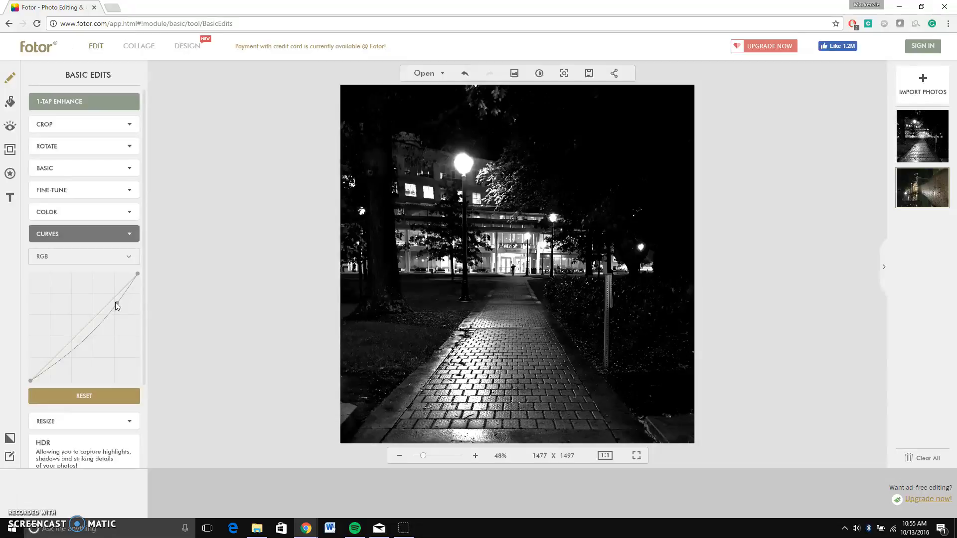
click(116, 303)
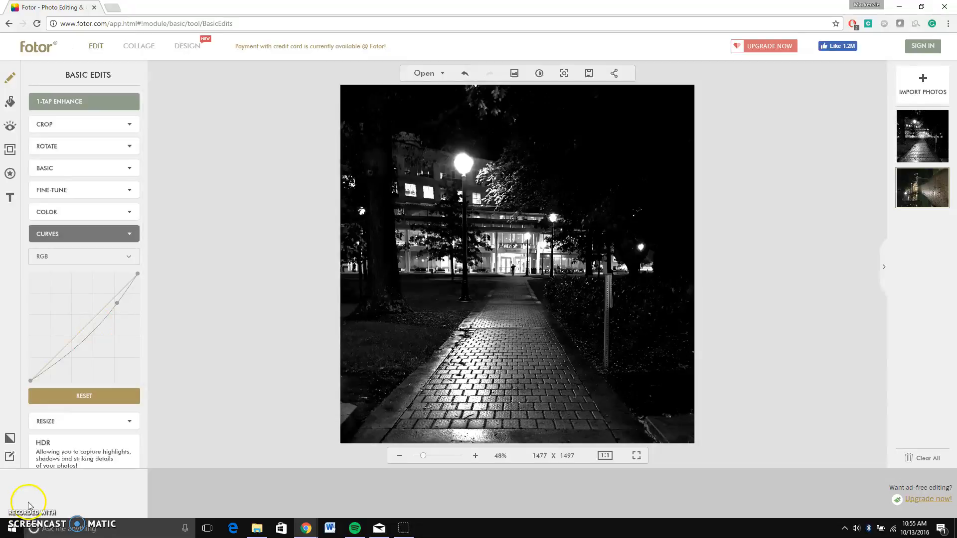